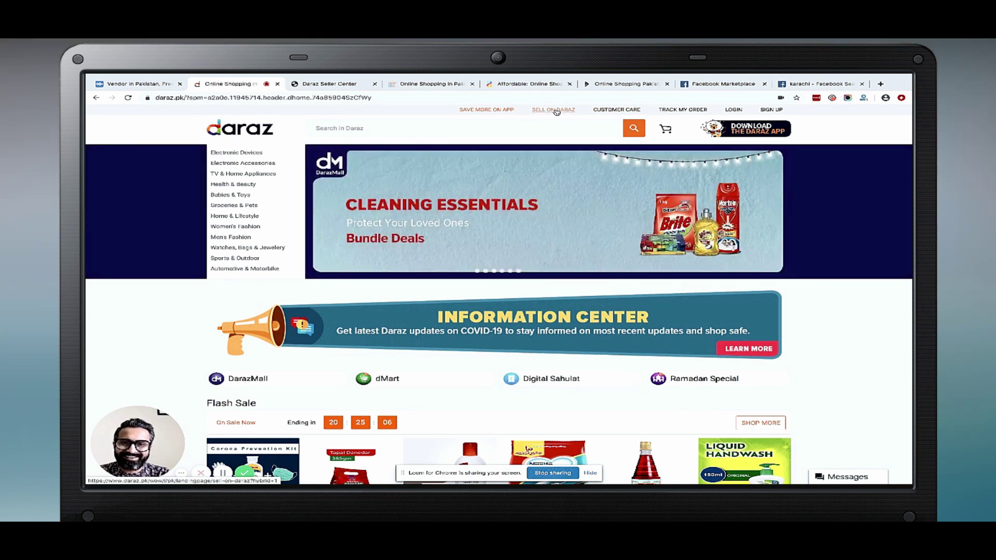
Open the Sell on Daraz page and review its benefits and the three steps to start selling.
left_click(553, 110)
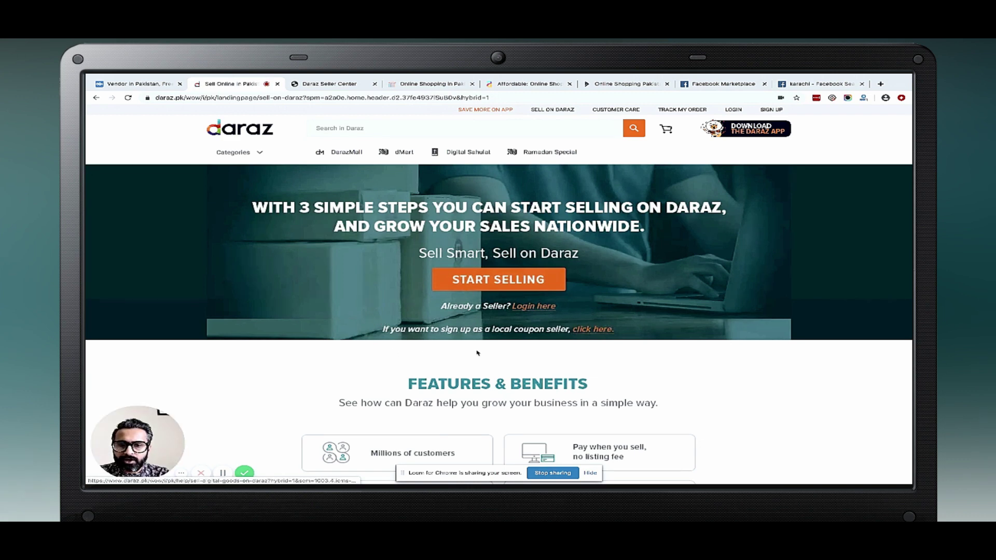
scroll(477, 353, "down", 6)
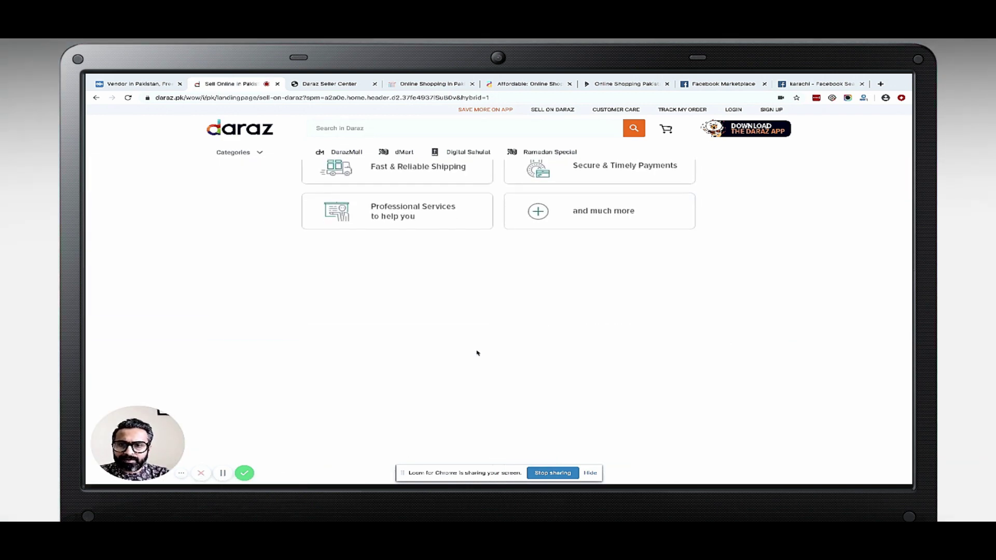
scroll(477, 353, "down", 3)
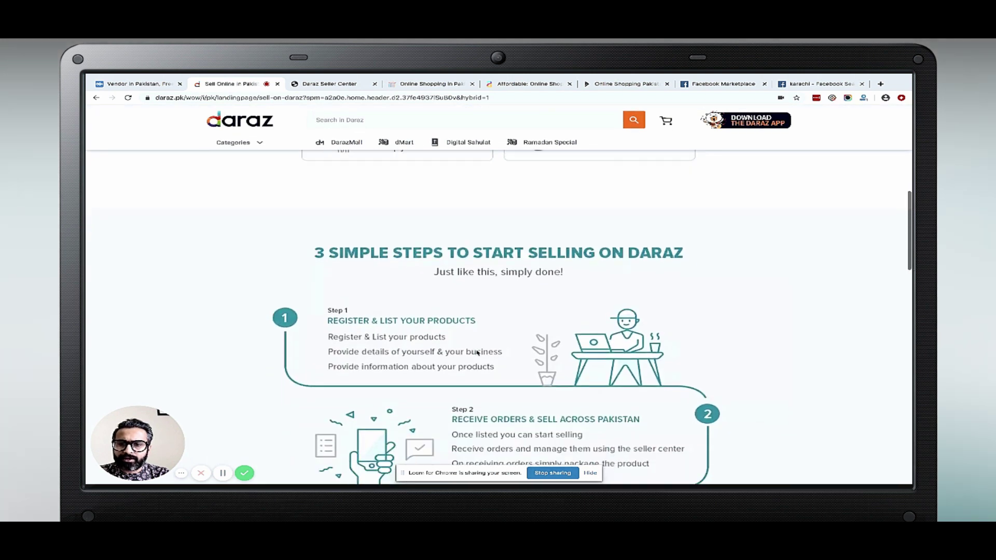
scroll(477, 353, "down", 1)
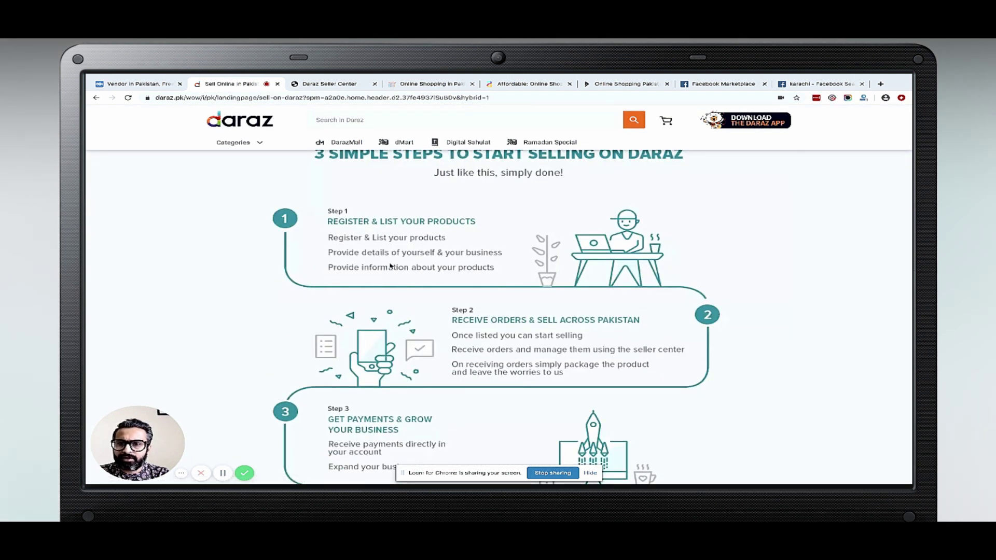
scroll(512, 342, "down", 3)
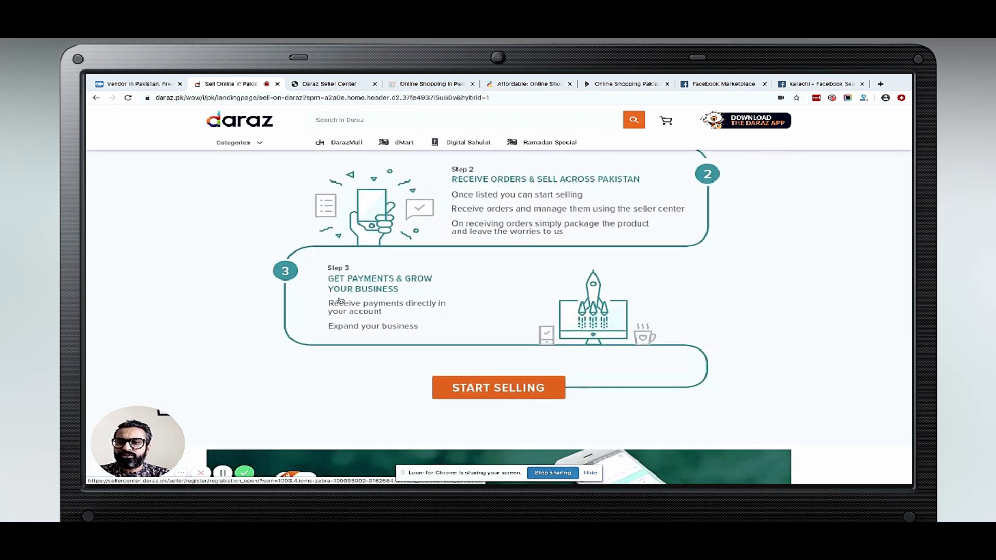
Start the Daraz seller sign-up, choose the Business account type and accept the Terms & Conditions.
left_click(482, 394)
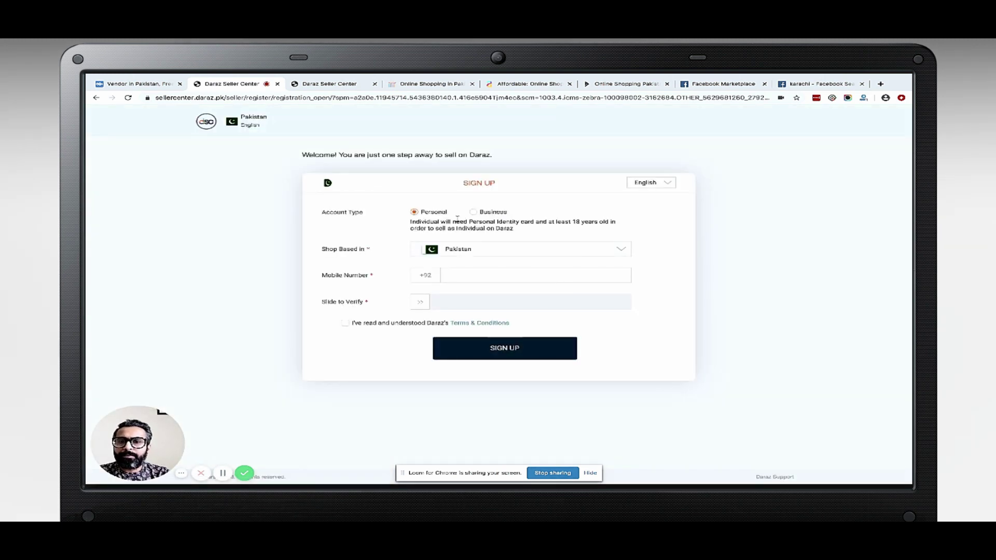
left_click(476, 212)
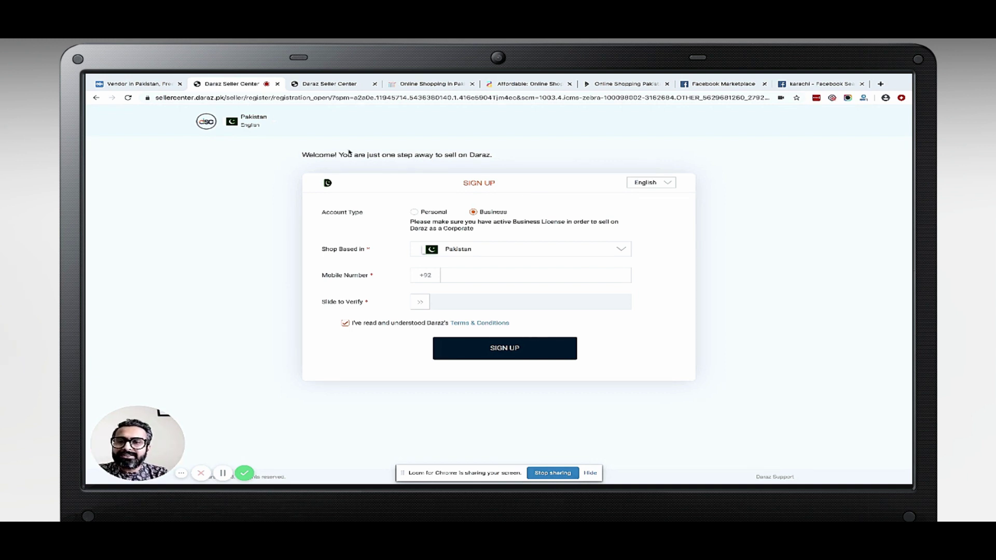
Switch to OLX Pakistan, begin selling an item and log in with the Facebook account.
left_click(160, 87)
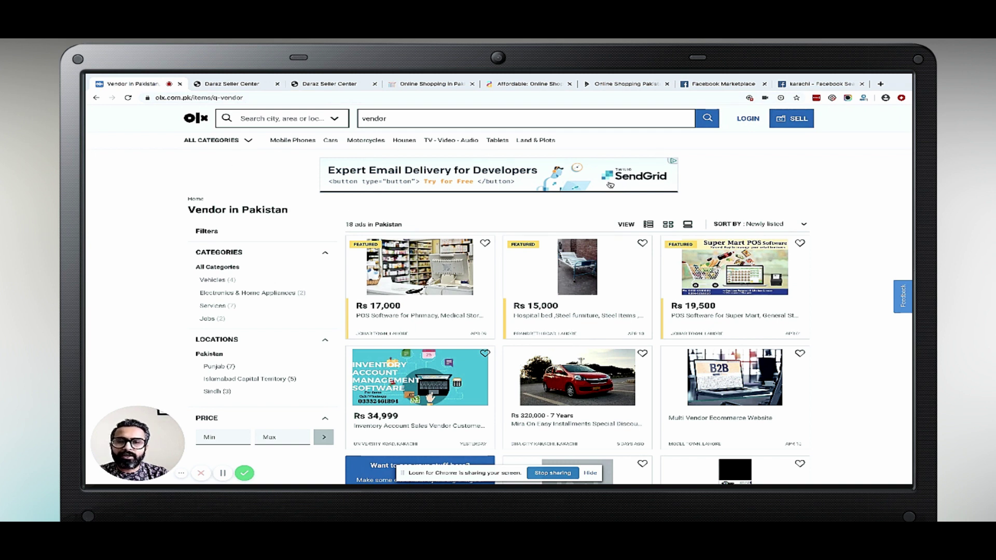
left_click(788, 121)
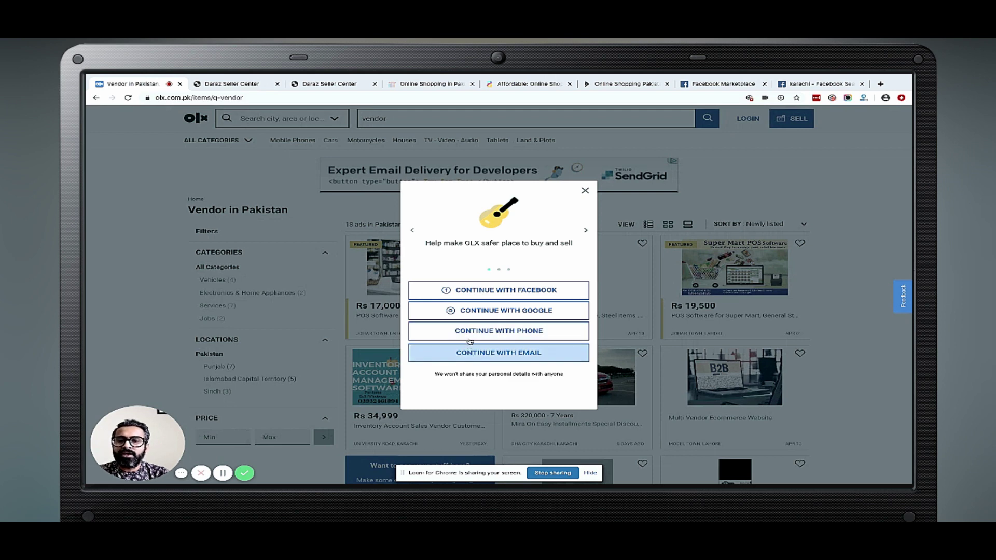
left_click(474, 296)
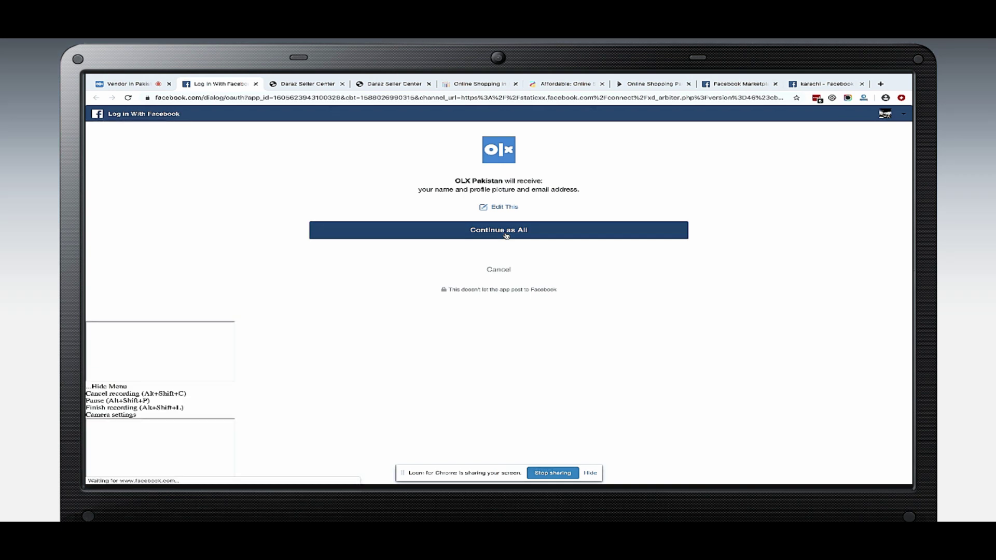
left_click(506, 235)
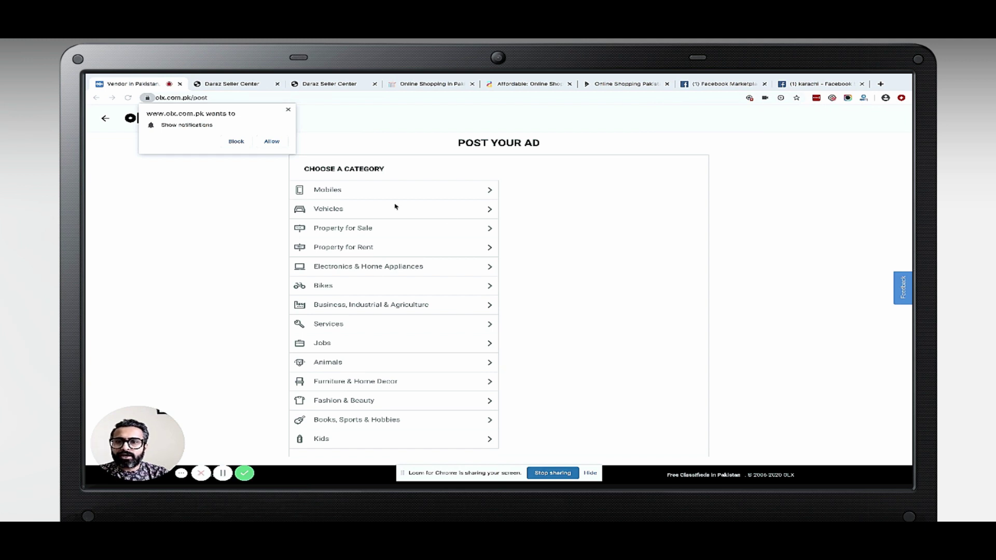
Dismiss the OLX notification request, start an ad under Mobiles > Accessories and review its form through the contact details.
left_click(288, 111)
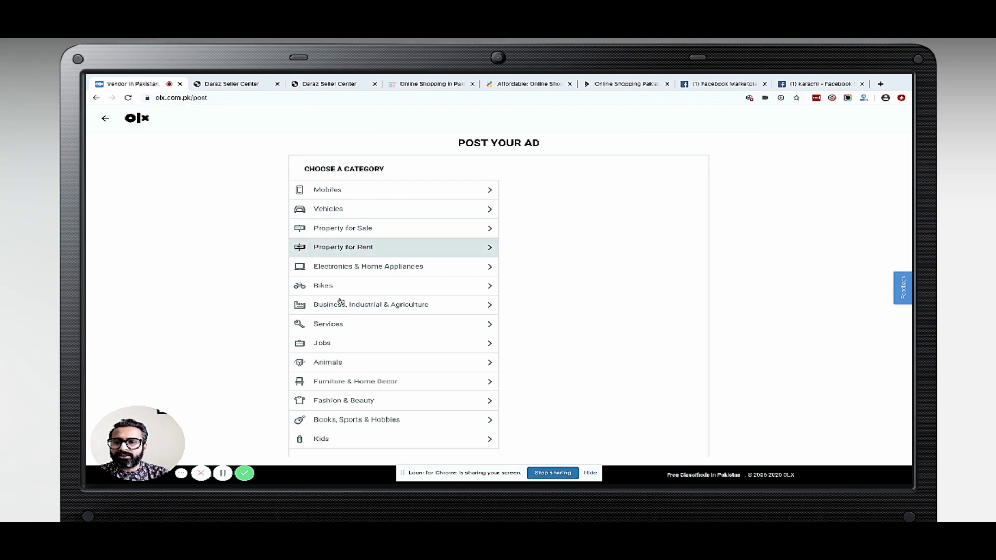
left_click(356, 197)
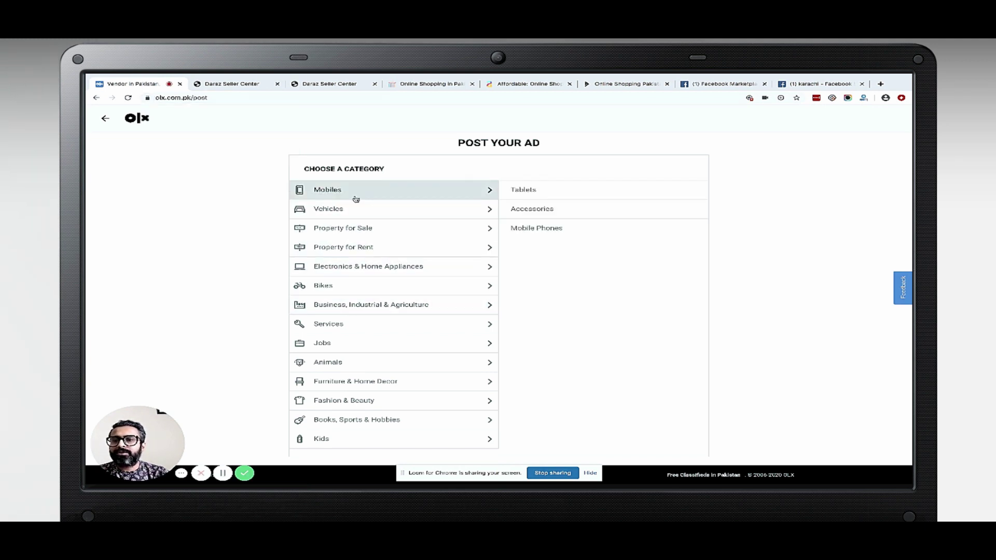
left_click(520, 211)
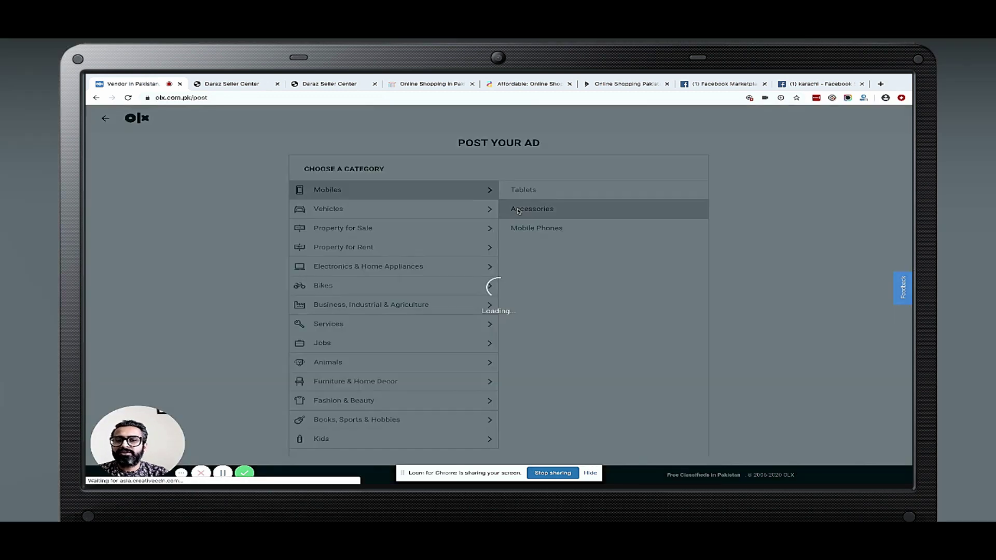
scroll(383, 251, "down", 6)
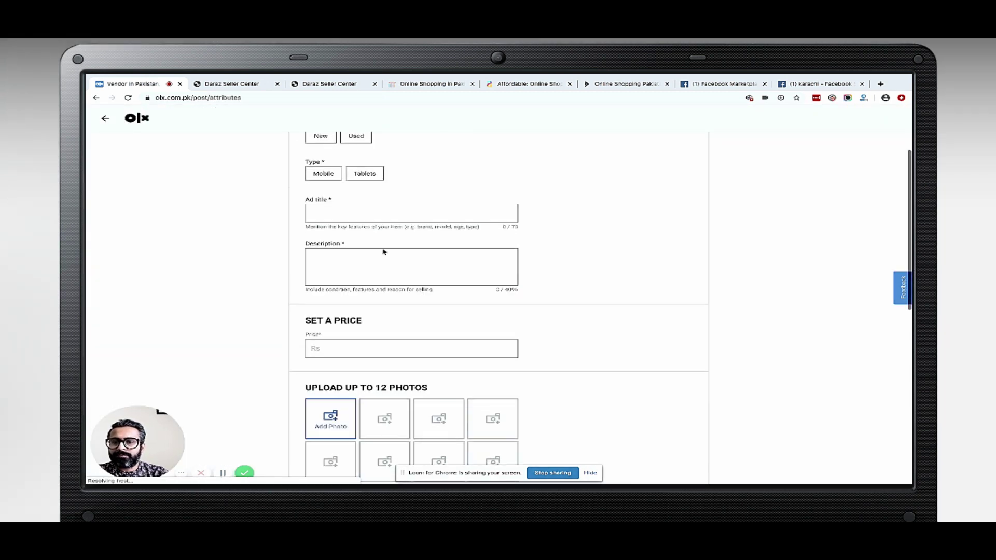
scroll(383, 250, "down", 3)
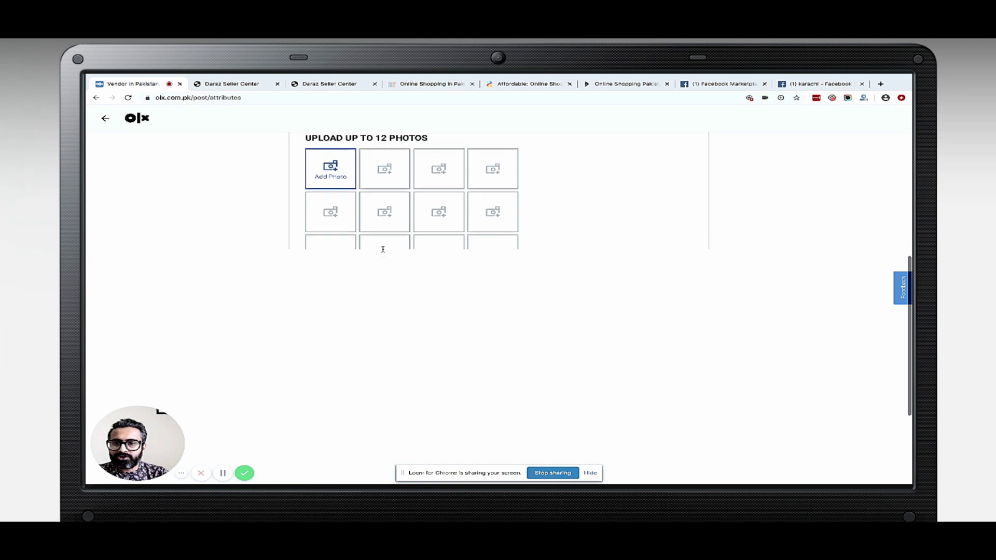
scroll(384, 252, "down", 1)
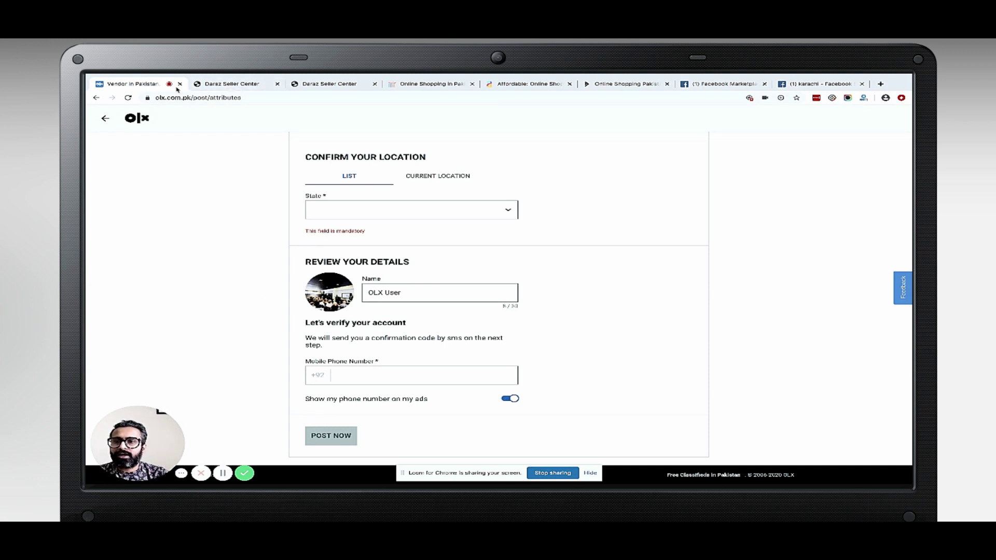
Switch to iShopping.pk, open the Register as seller form and place the cursor in its email field.
left_click(437, 85)
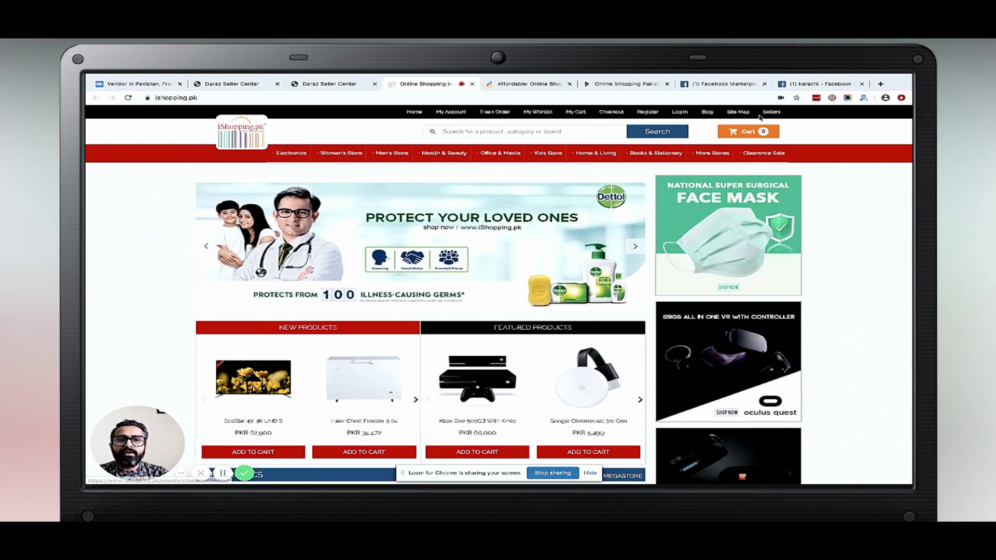
mouse_move(776, 115)
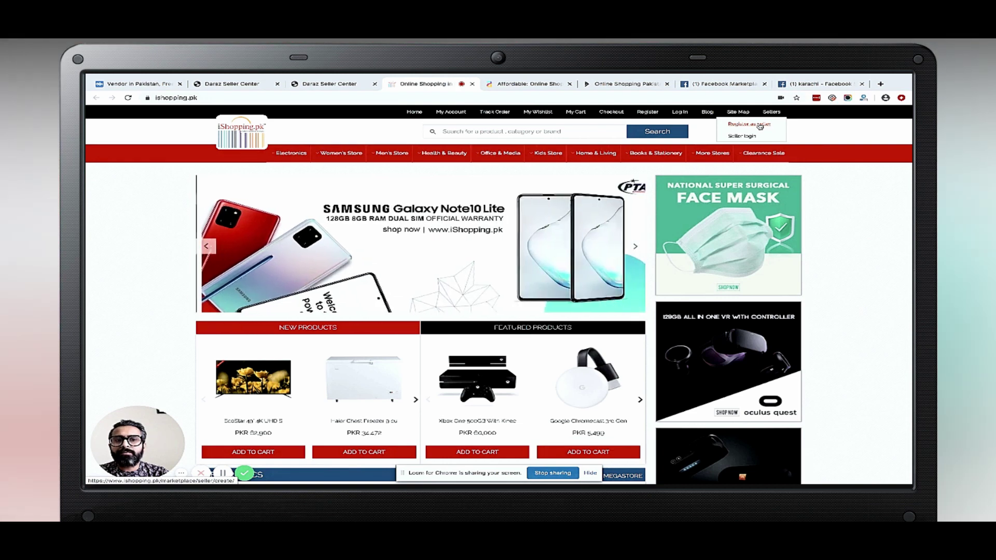
left_click(759, 125)
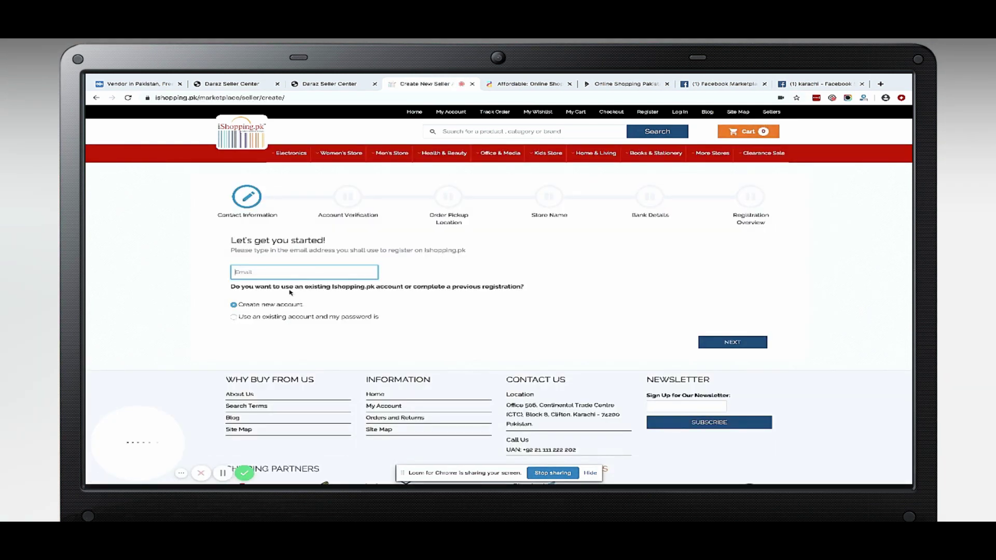
left_click(256, 273)
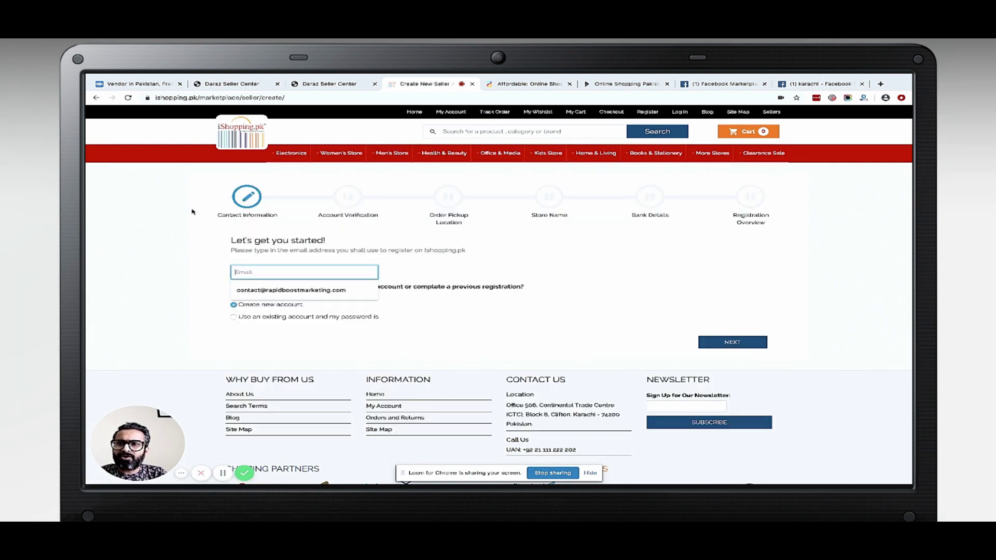
Switch to affordable.pk, view the How it works page, and open the Seller Page registration form, dismissing the notification requests.
left_click(540, 84)
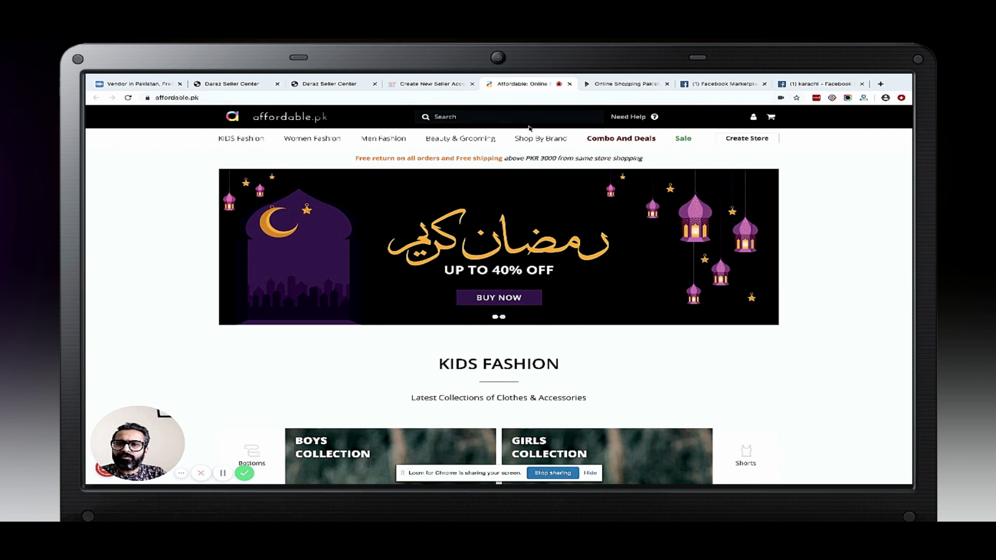
mouse_move(762, 141)
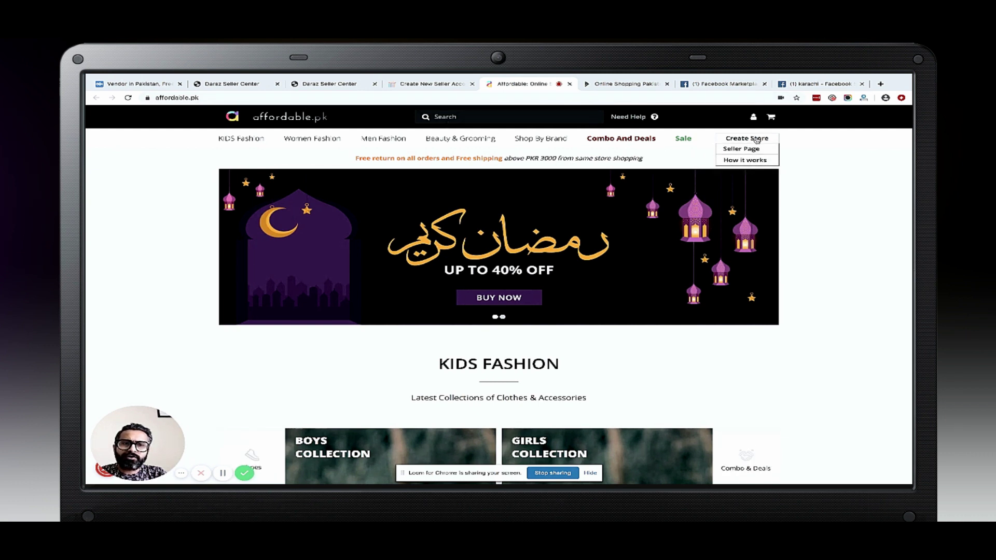
left_click(735, 160)
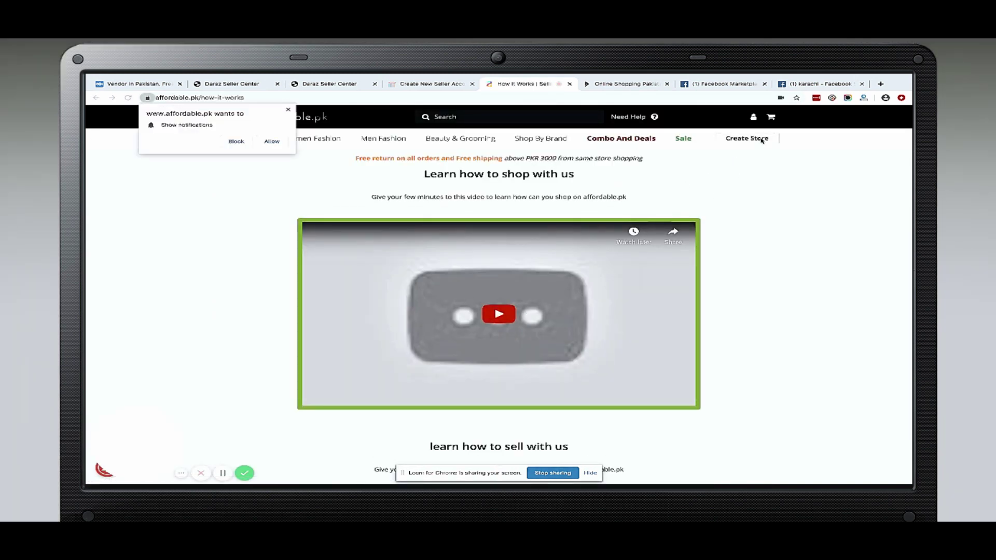
left_click(289, 110)
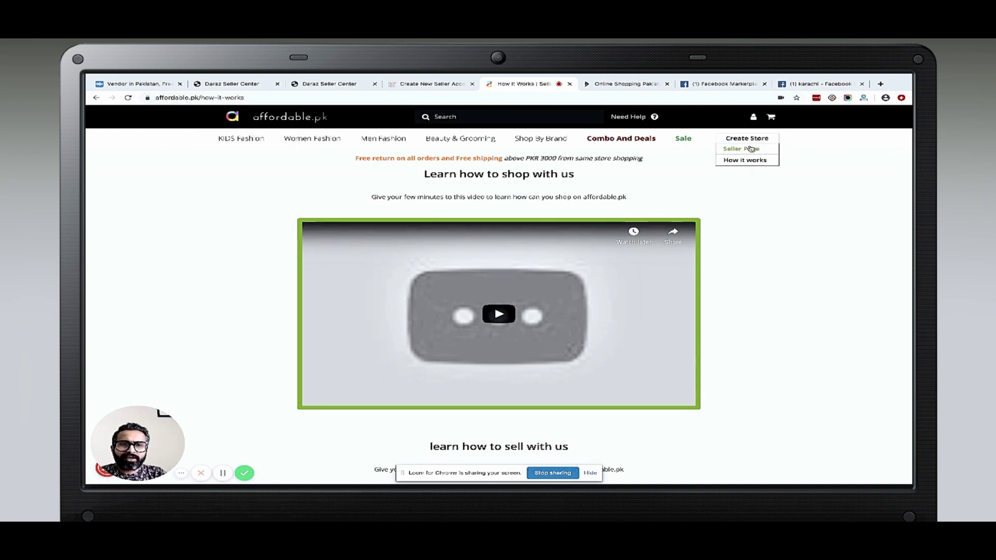
left_click(749, 148)
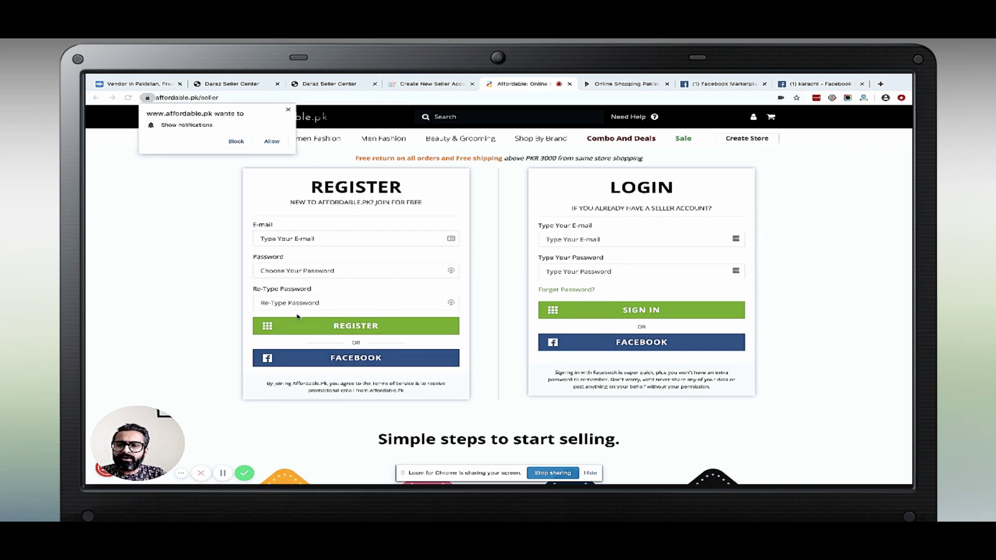
left_click(288, 110)
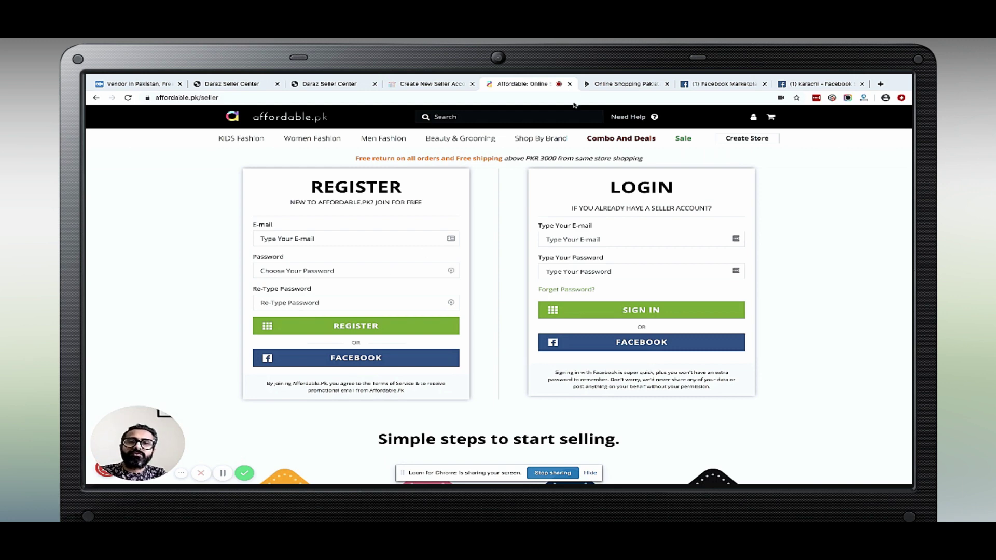
Switch to clicky.pk and open the vendor application form through Sell On Clicky and the answer on becoming a seller.
left_click(610, 85)
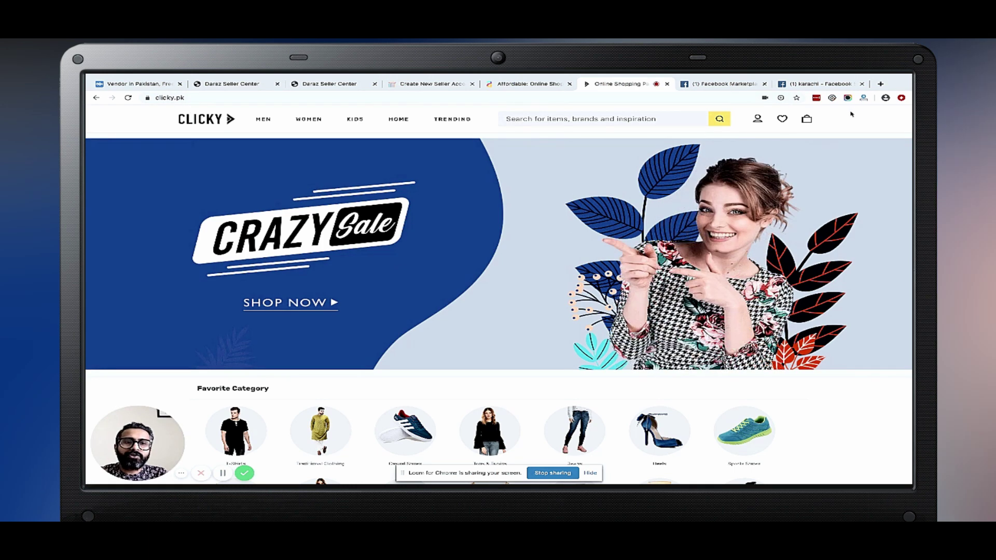
mouse_move(758, 119)
scroll(681, 312, "down", 1)
left_click(681, 313)
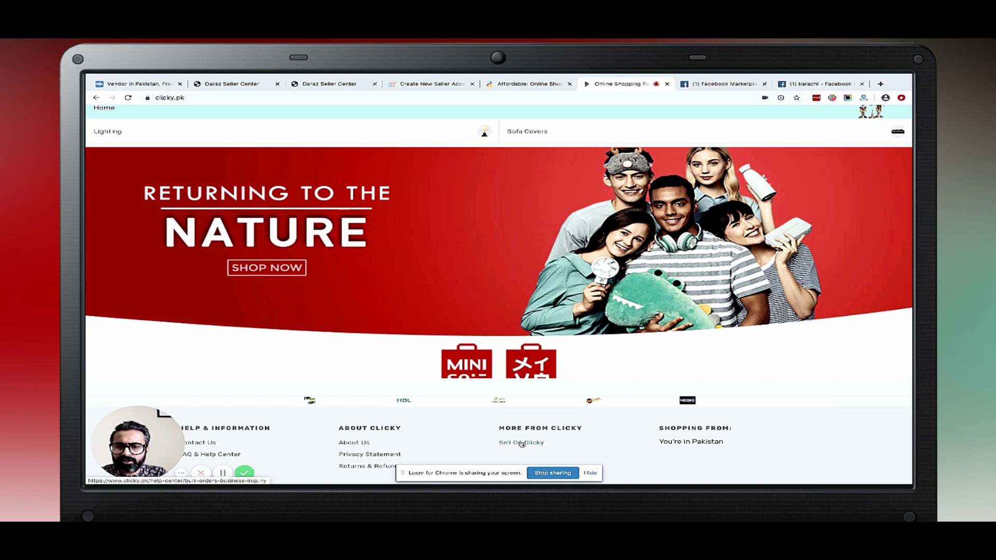
left_click(521, 444)
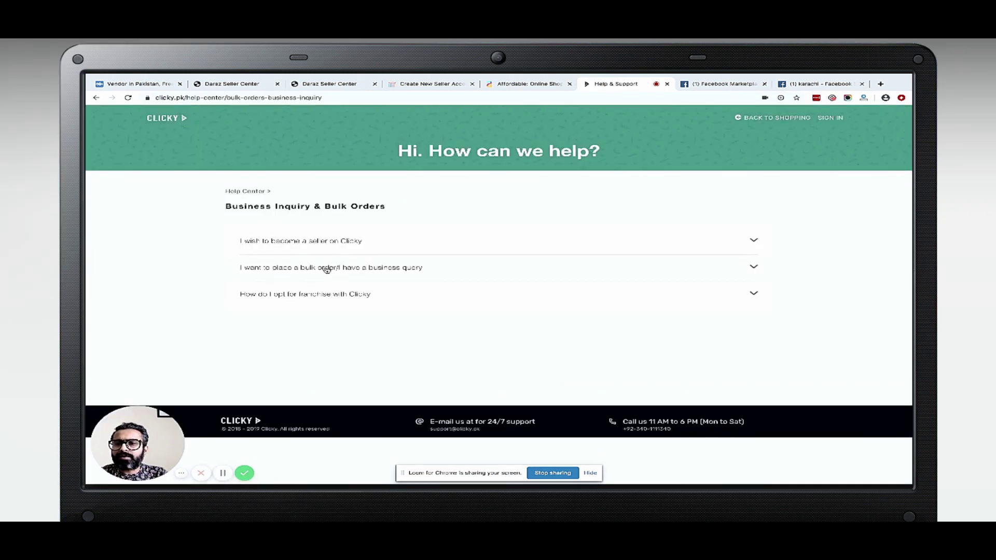
left_click(264, 244)
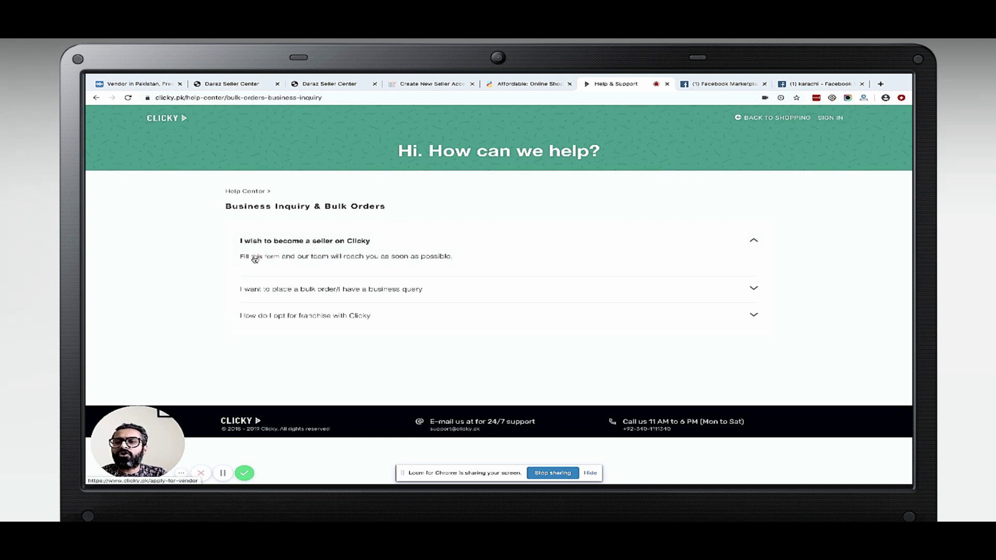
left_click(255, 257)
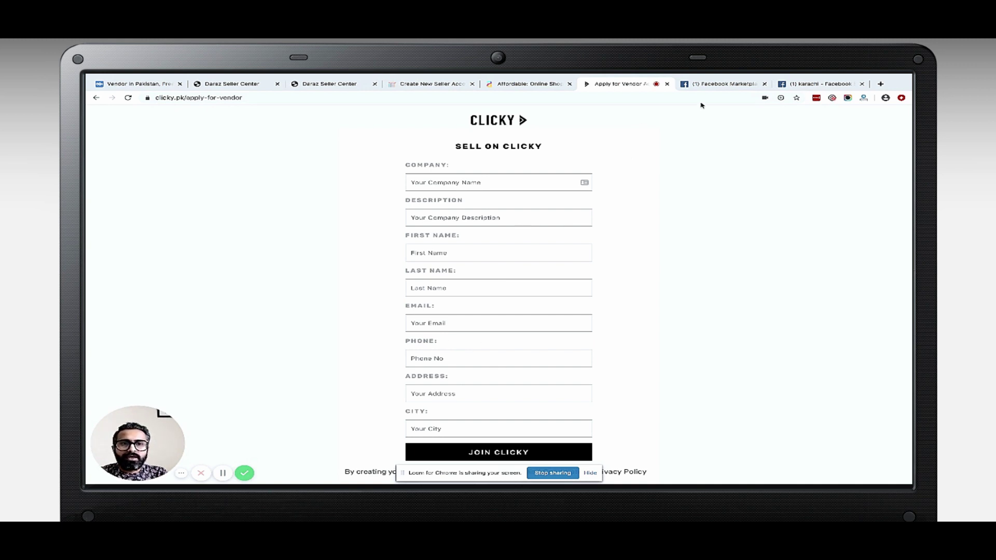
Switch to Facebook Marketplace, return to the Facebook home page and reopen Marketplace from there.
left_click(709, 84)
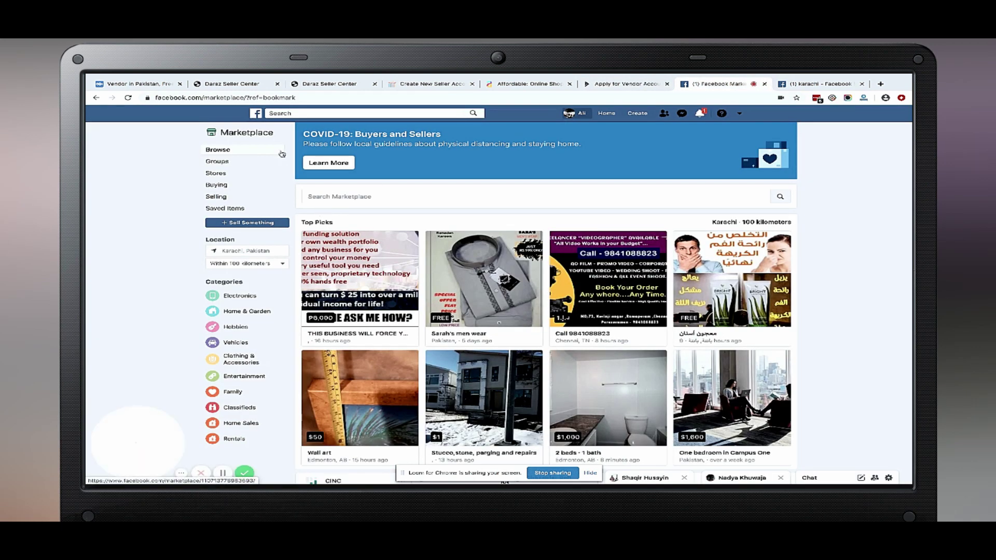
left_click(256, 115)
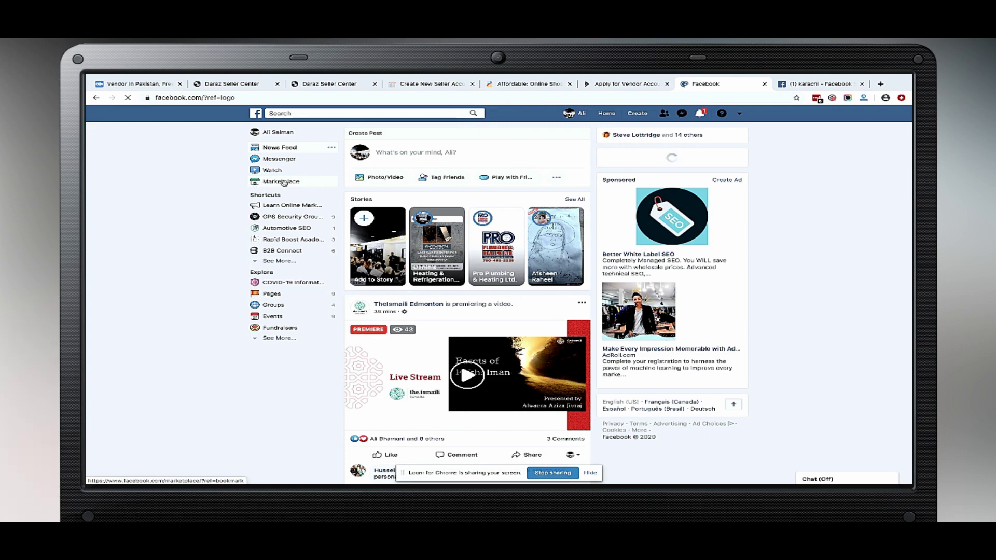
left_click(283, 182)
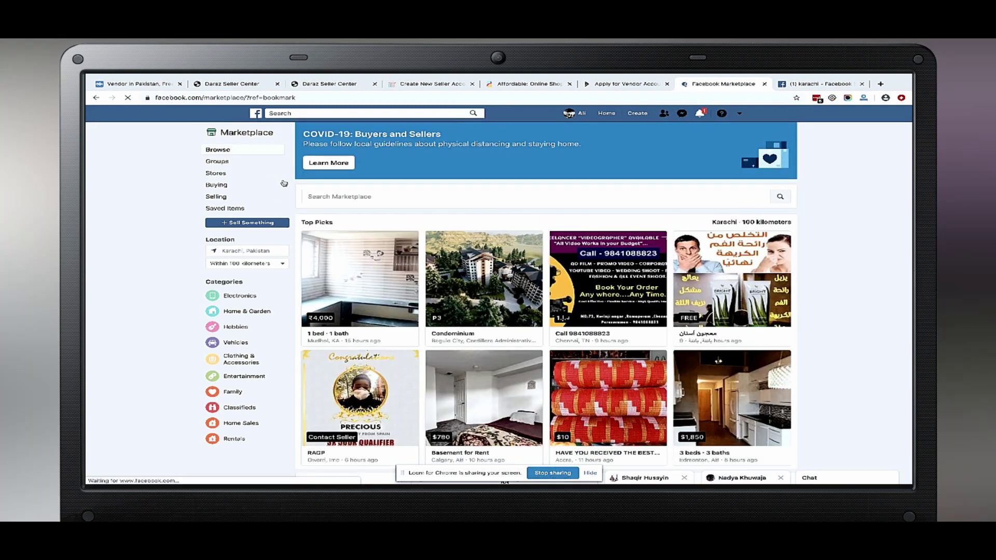
Start selling something on Facebook Marketplace and open the Item for Sale listing form.
left_click(258, 224)
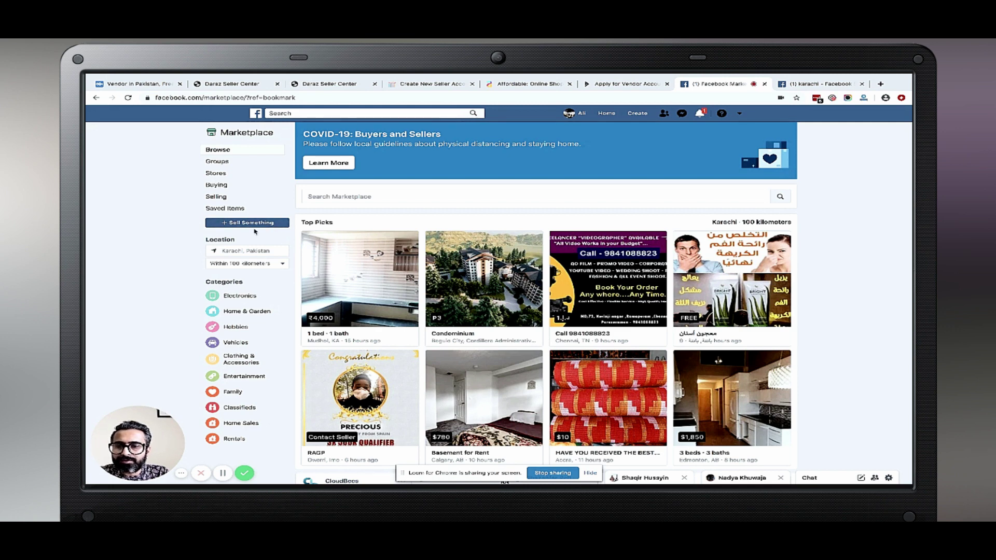
left_click(250, 223)
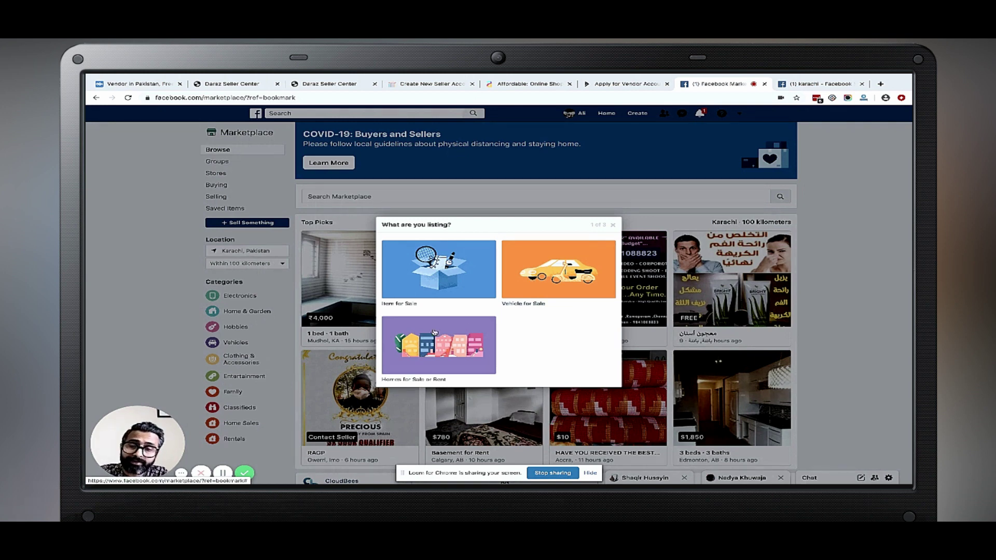
left_click(446, 284)
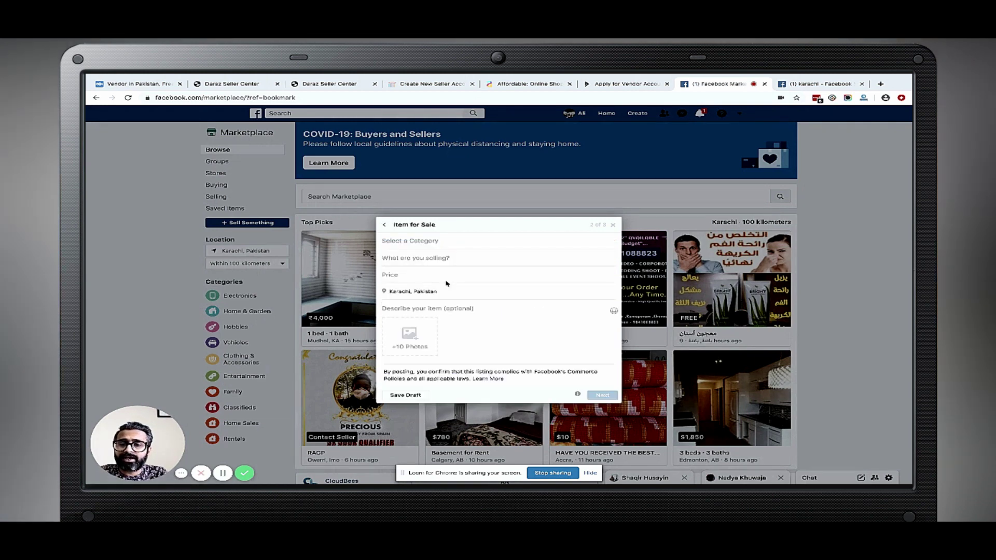
Try Lahore as the listing's location and dismiss the suggestions without picking a city.
triple_click(400, 292)
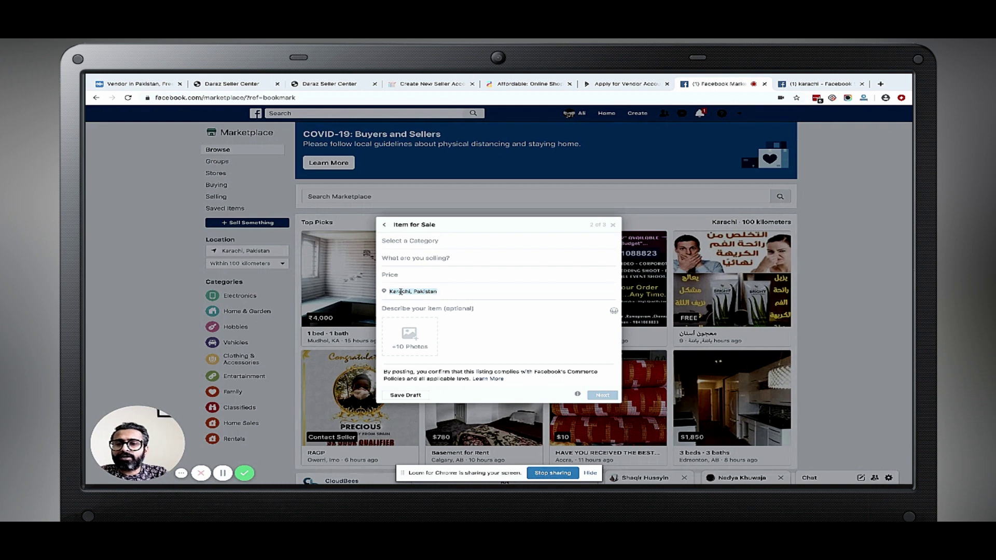
key("BackSpace")
type("Lahore")
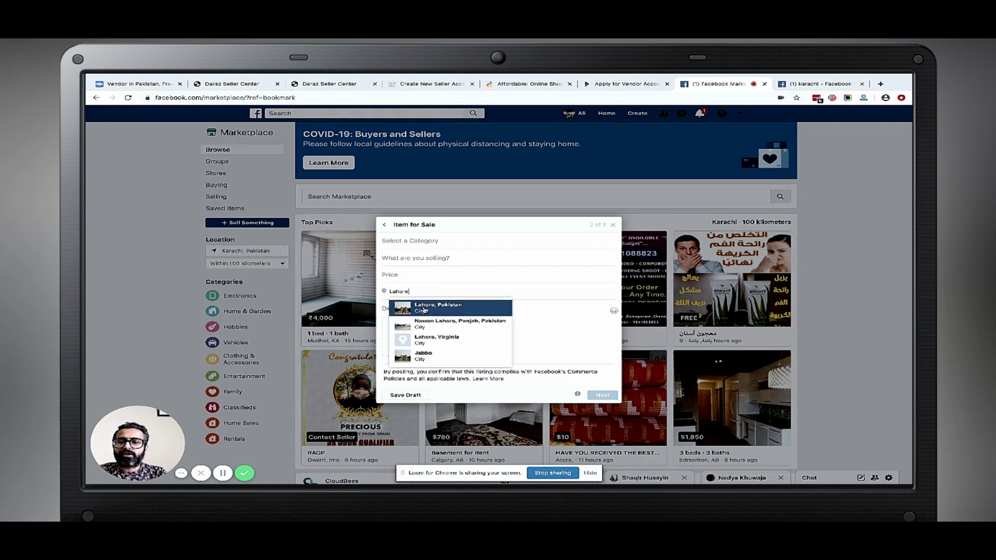
left_click(540, 314)
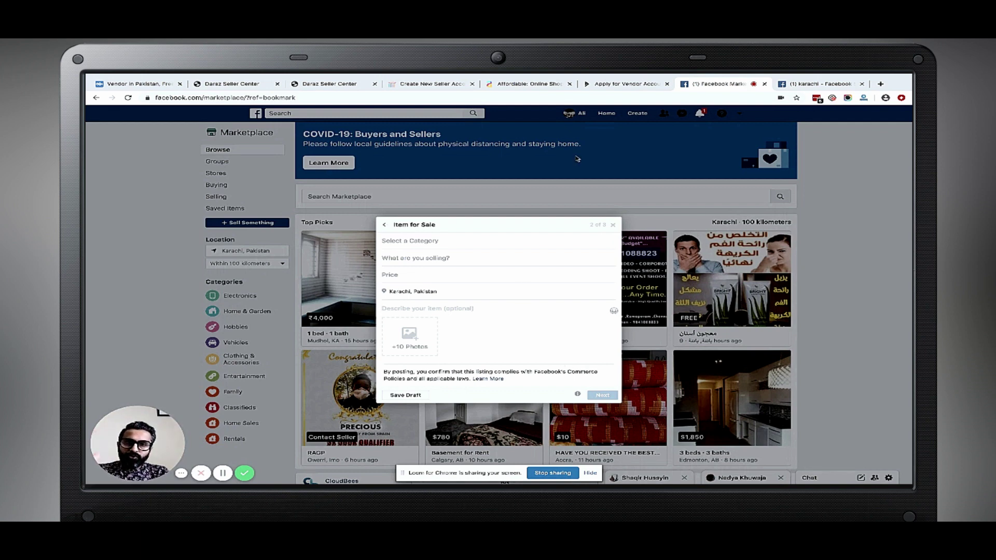
Switch to the Karachi group search results, open the Karachi Market group and examine its member list and member total.
left_click(805, 86)
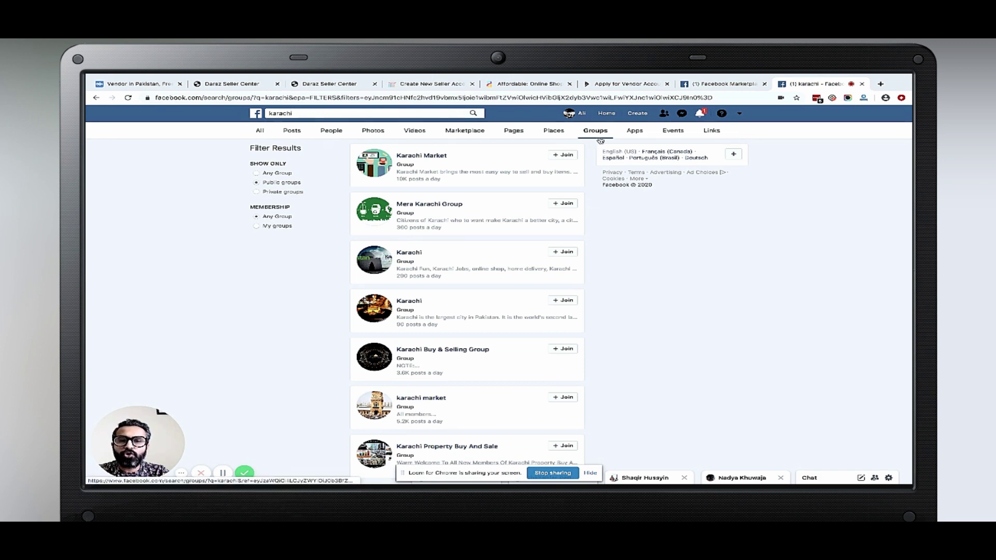
left_click(412, 156)
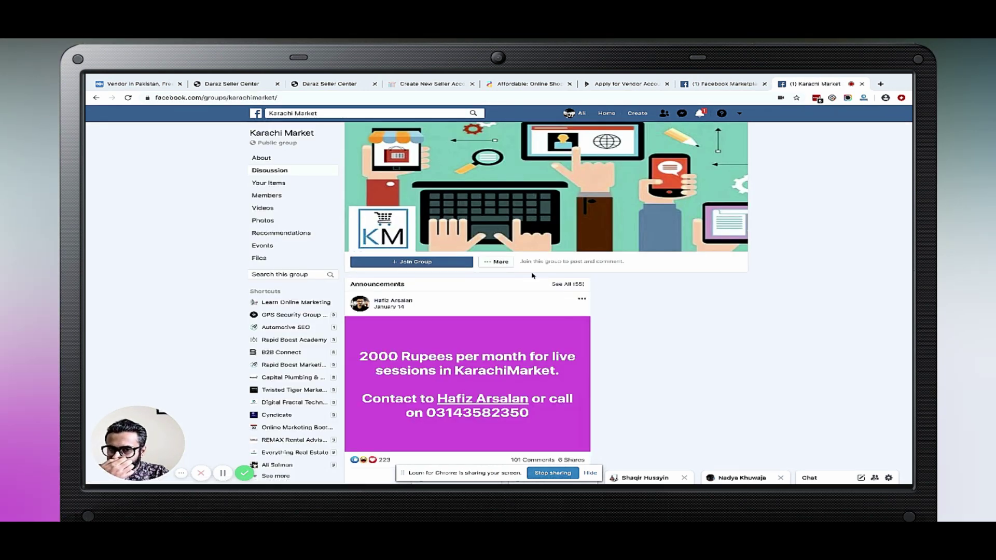
left_click(275, 195)
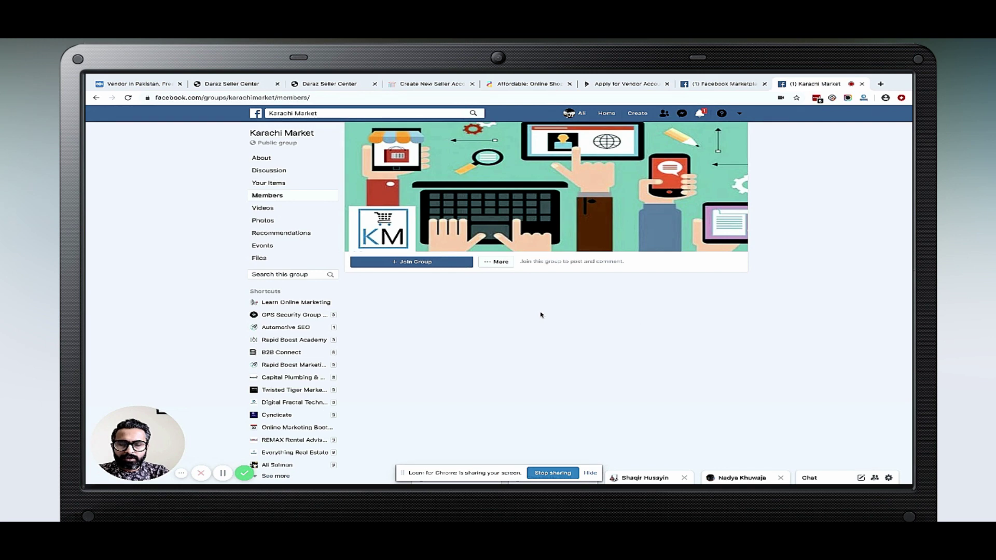
scroll(555, 338, "down", 5)
scroll(555, 339, "up", 6)
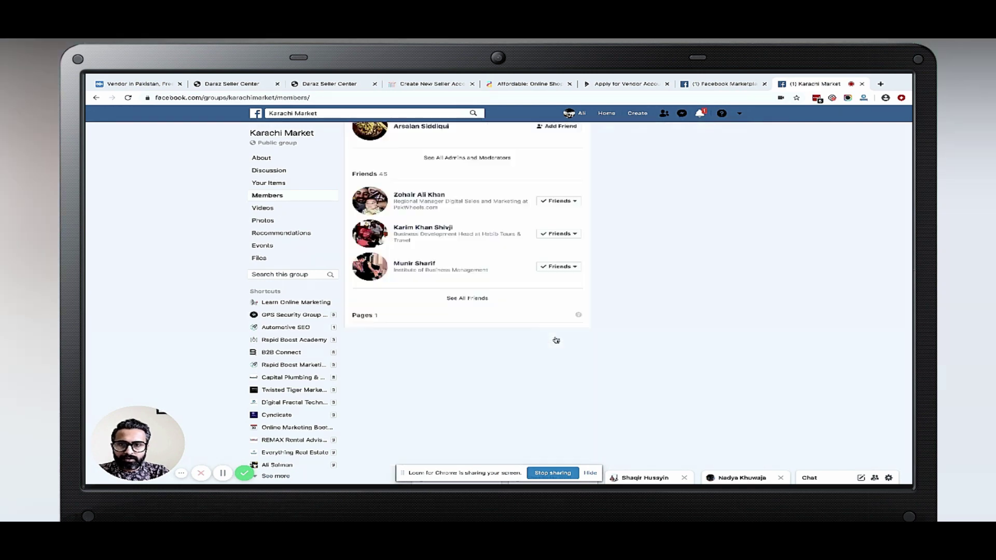
scroll(470, 331, "down", 3)
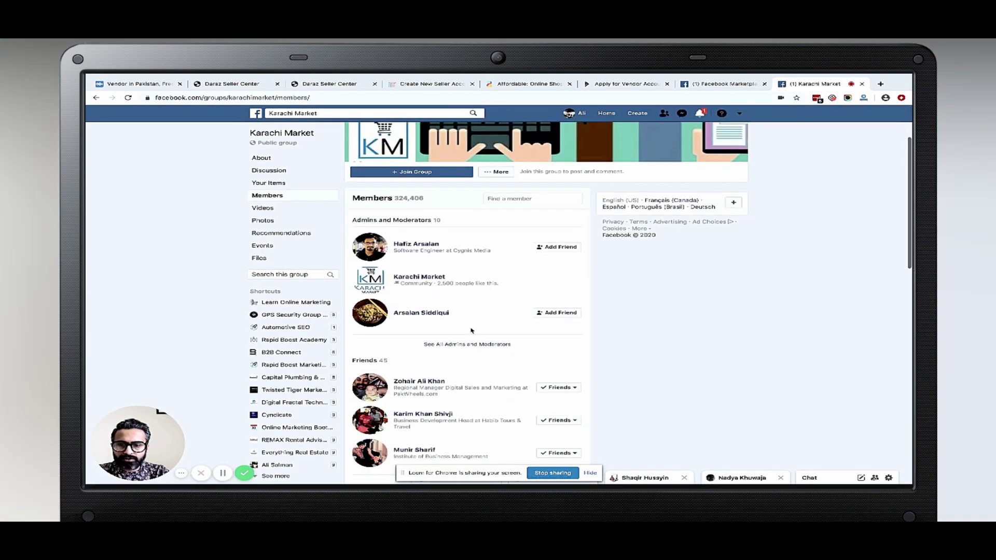
scroll(471, 331, "up", 3)
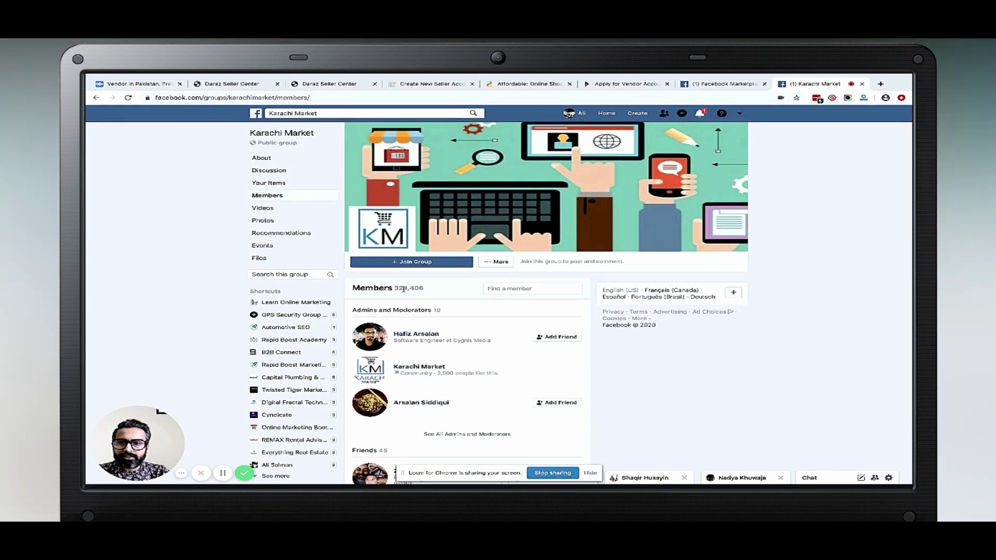
triple_click(403, 289)
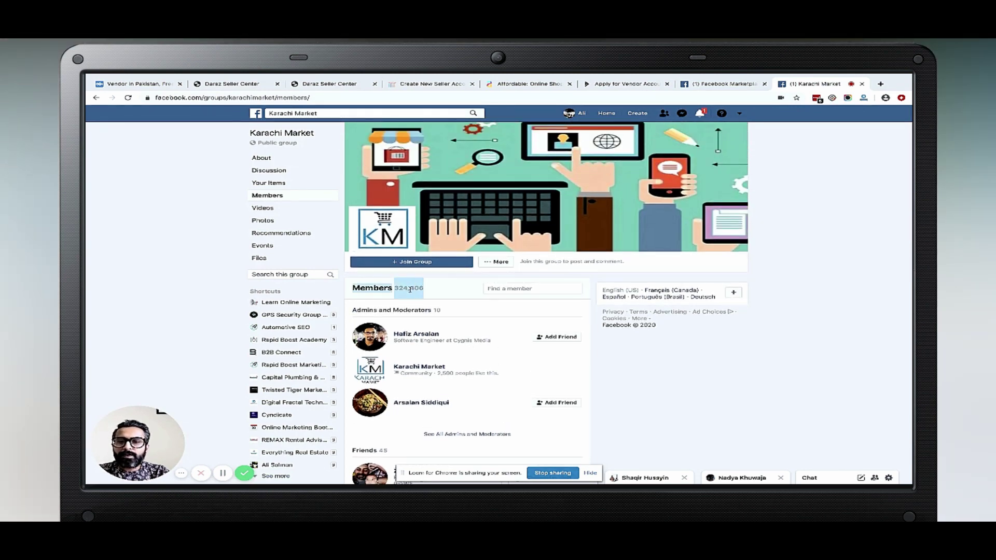
left_click(409, 288)
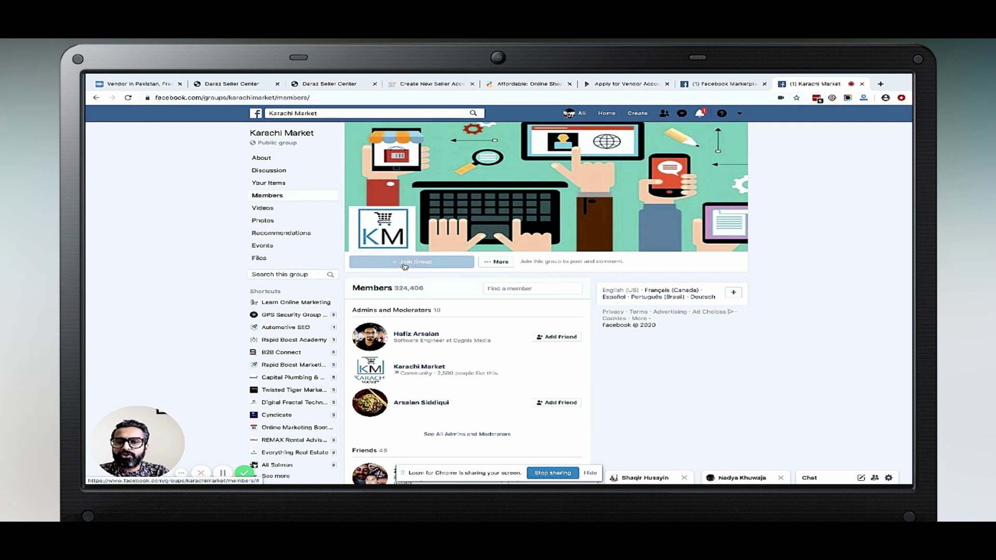
Request to join the Karachi Market group, review its membership questions and rules, and exit without answering them.
left_click(404, 264)
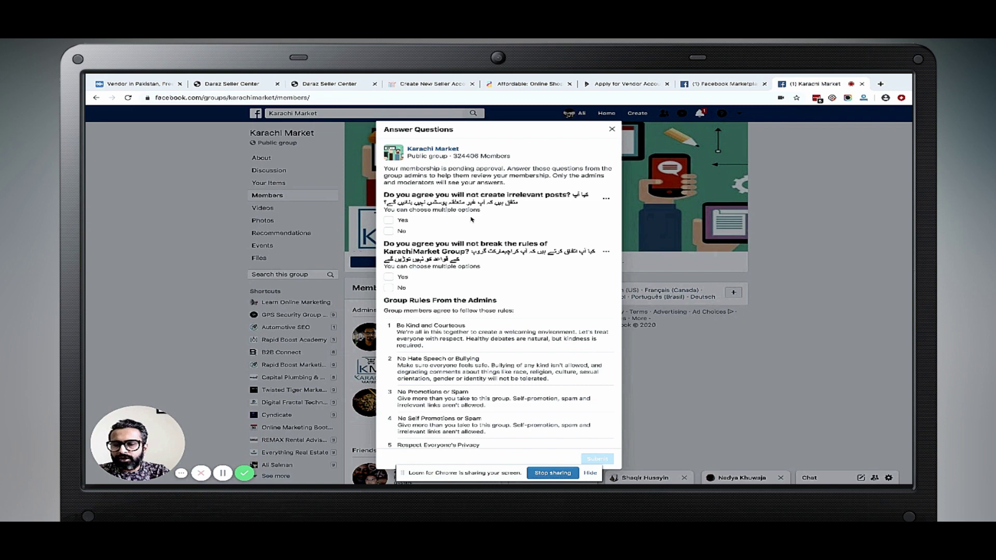
scroll(472, 219, "down", 3)
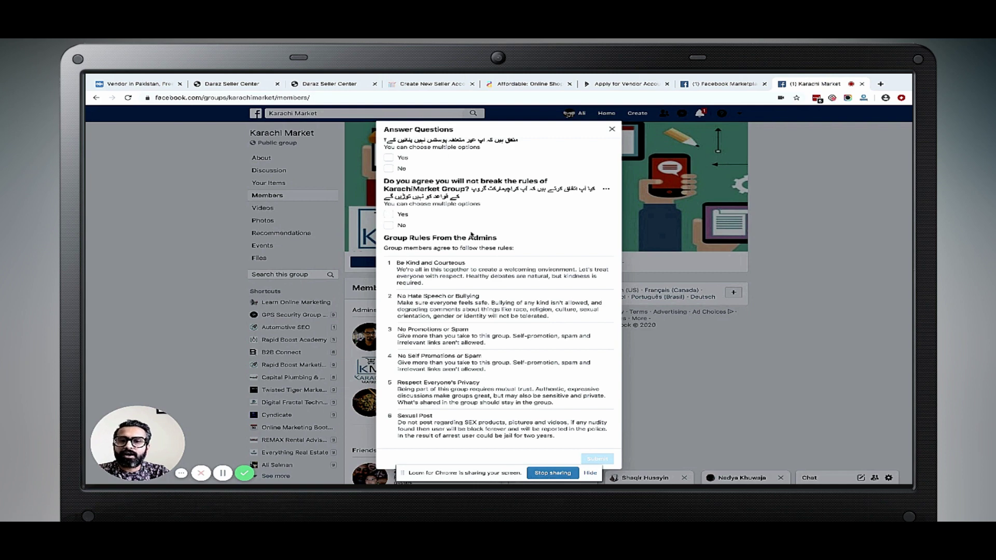
scroll(472, 235, "up", 2)
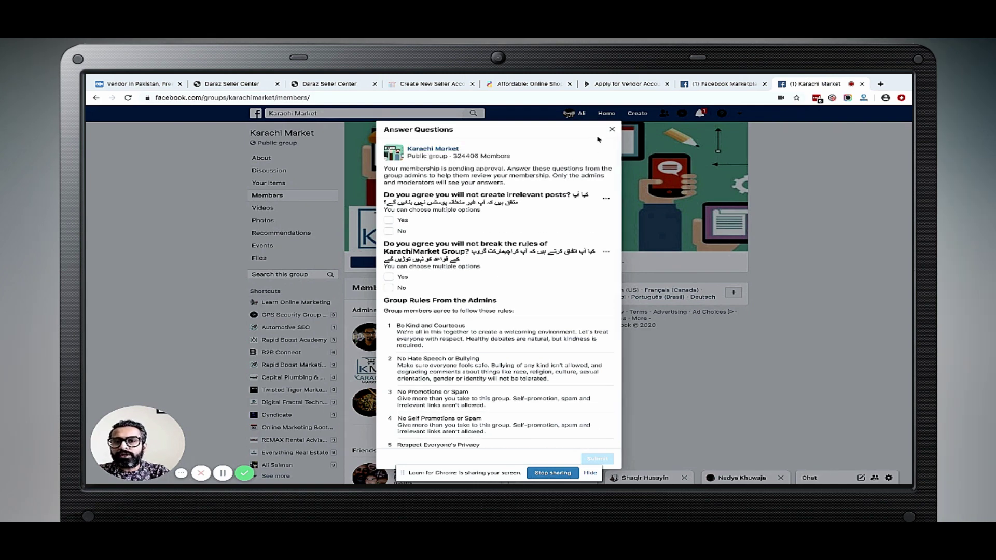
left_click(612, 129)
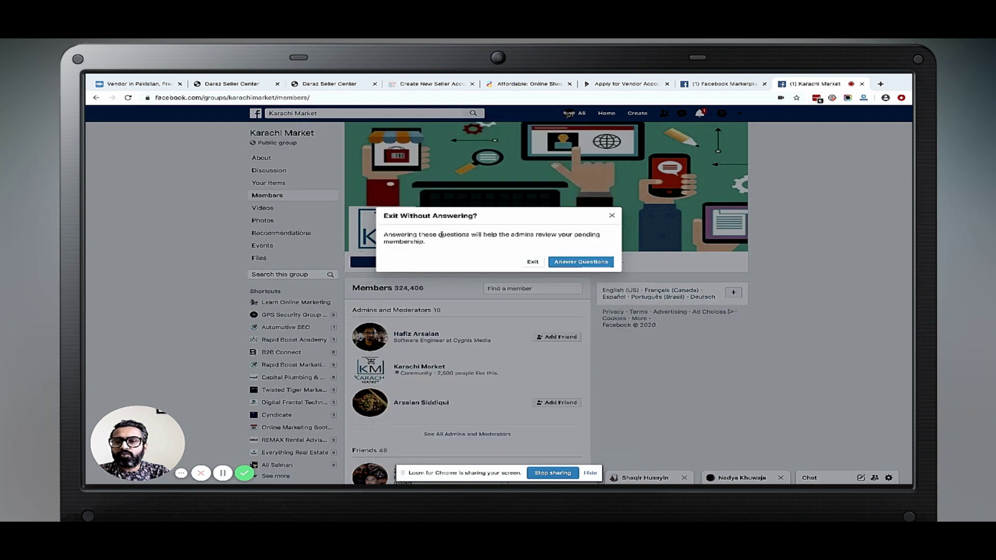
left_click(612, 215)
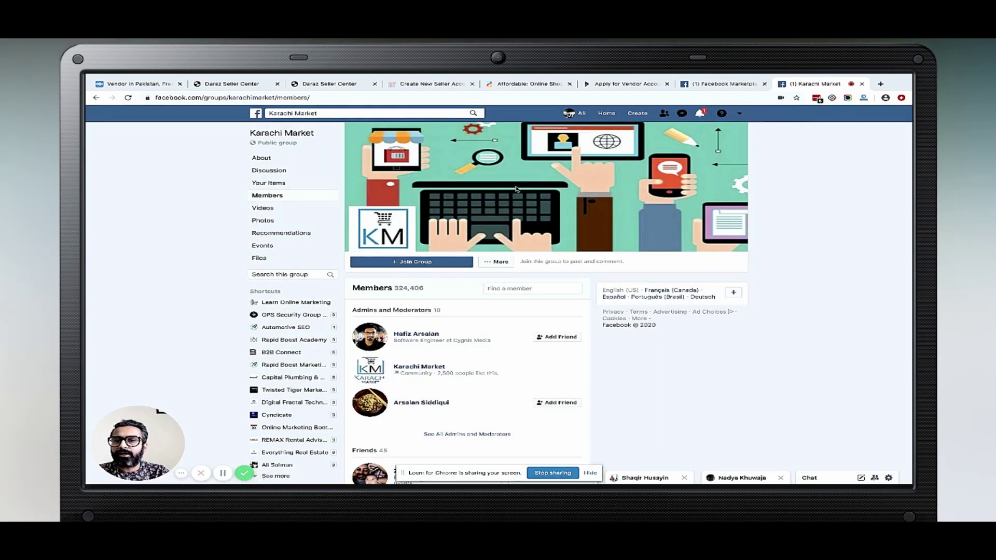
left_click(96, 98)
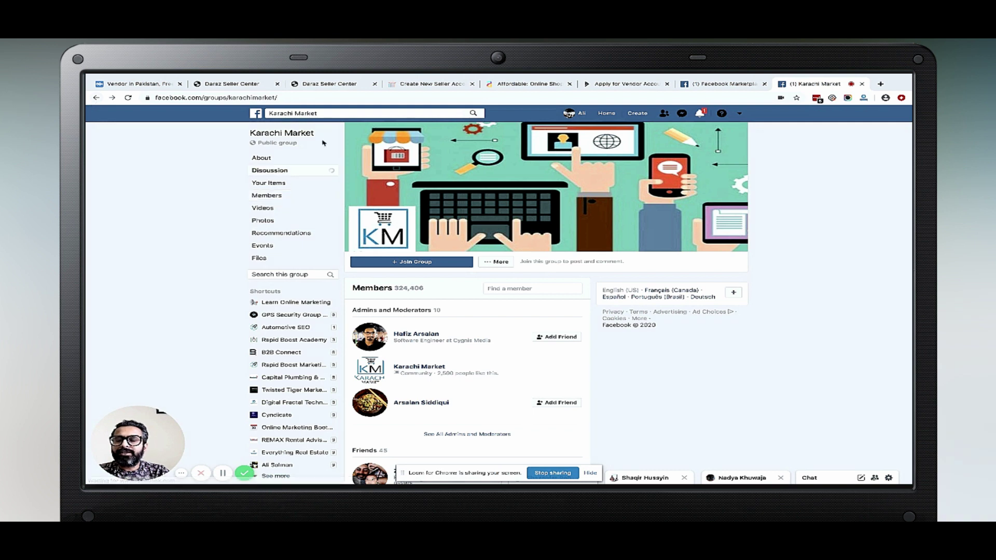
Search Facebook for quetta, show only the group results and check Sale Point Quetta's daily posting activity.
left_click(352, 113)
type("qu")
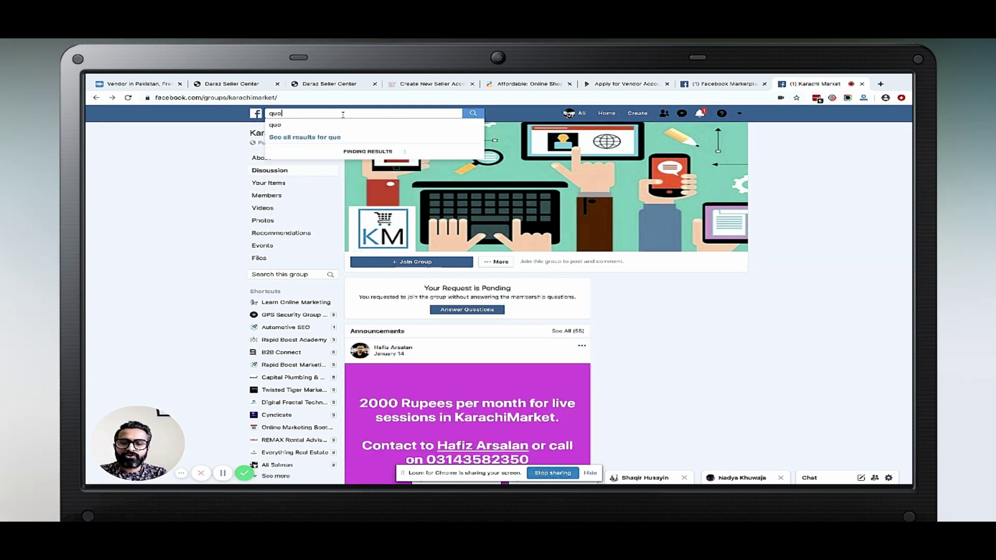
type("etta")
key("Return")
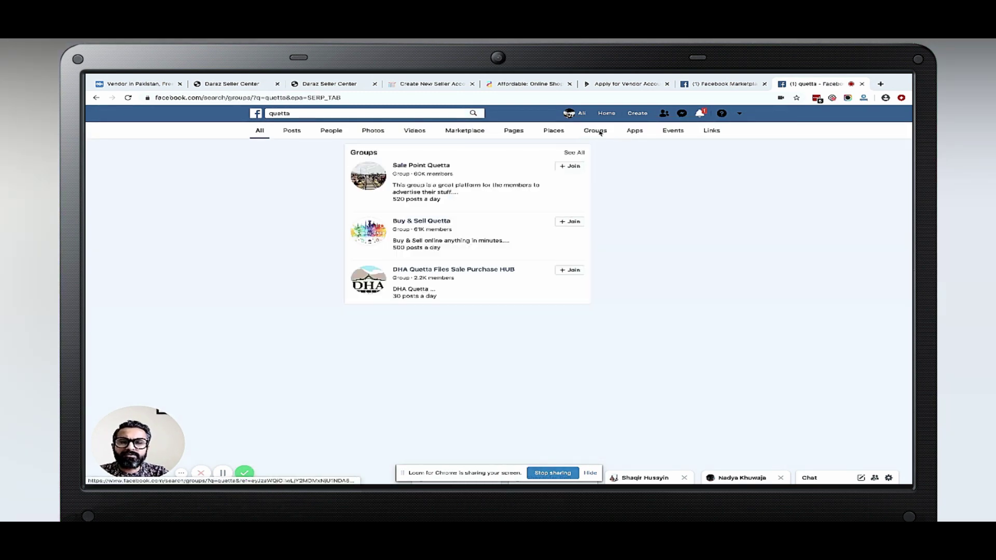
left_click(596, 132)
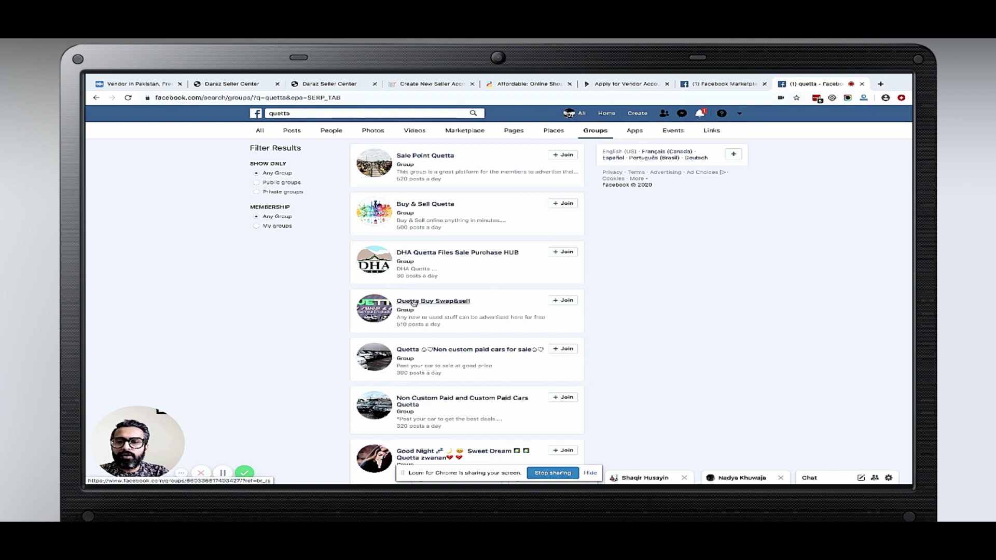
triple_click(399, 179)
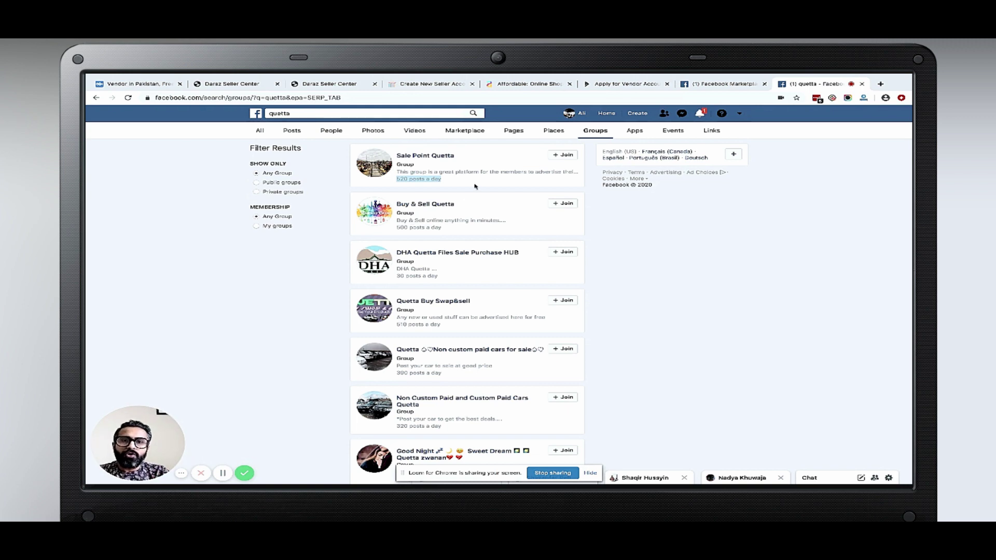
Switch back to the Daraz Seller Center sign-up form.
left_click(261, 86)
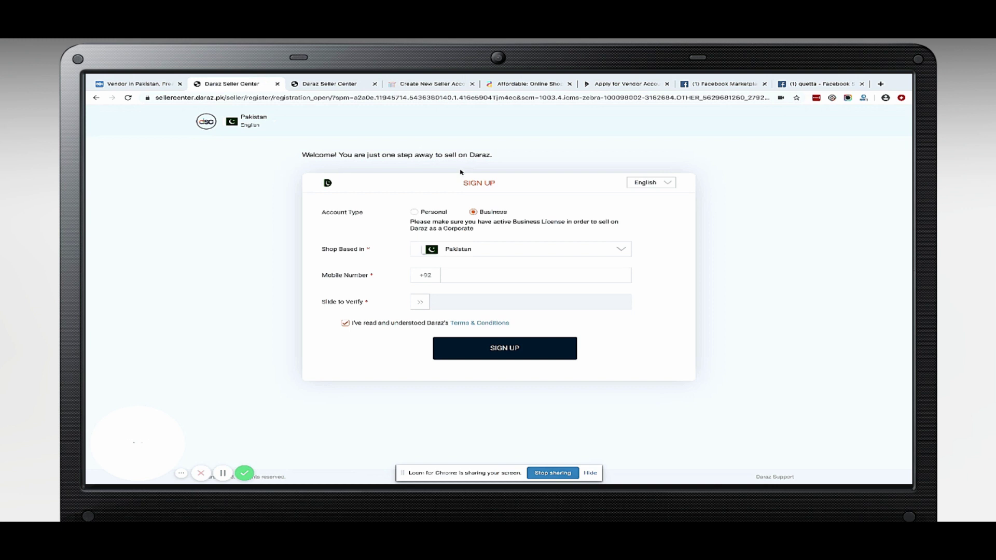